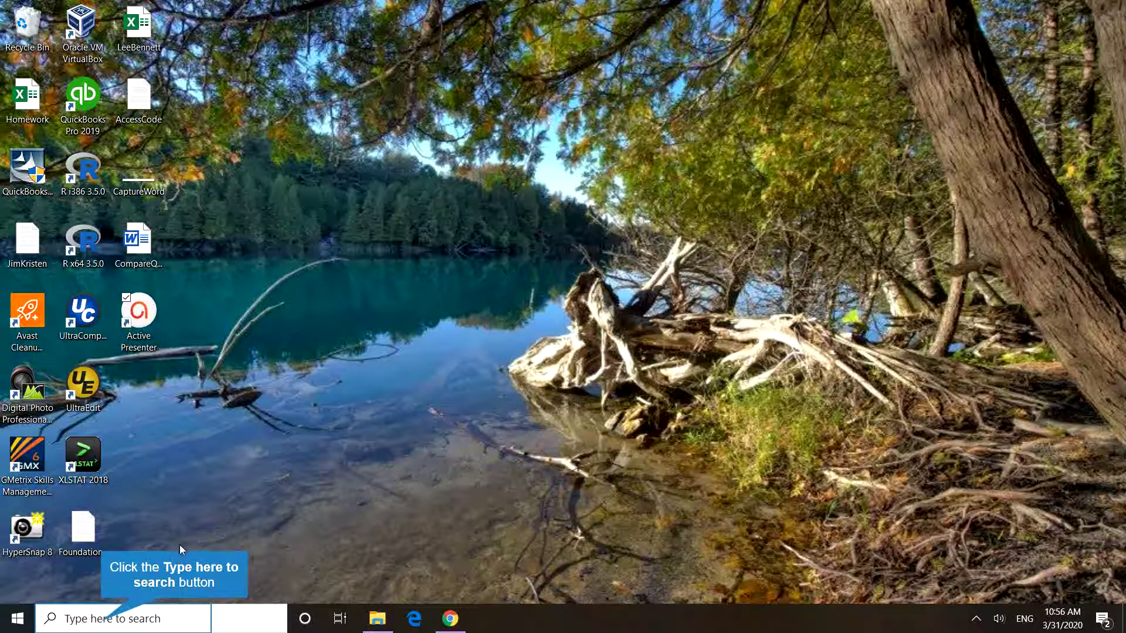
# Search Windows for 'Access' so the Access app appears as the best match
pyautogui.click(107, 622)
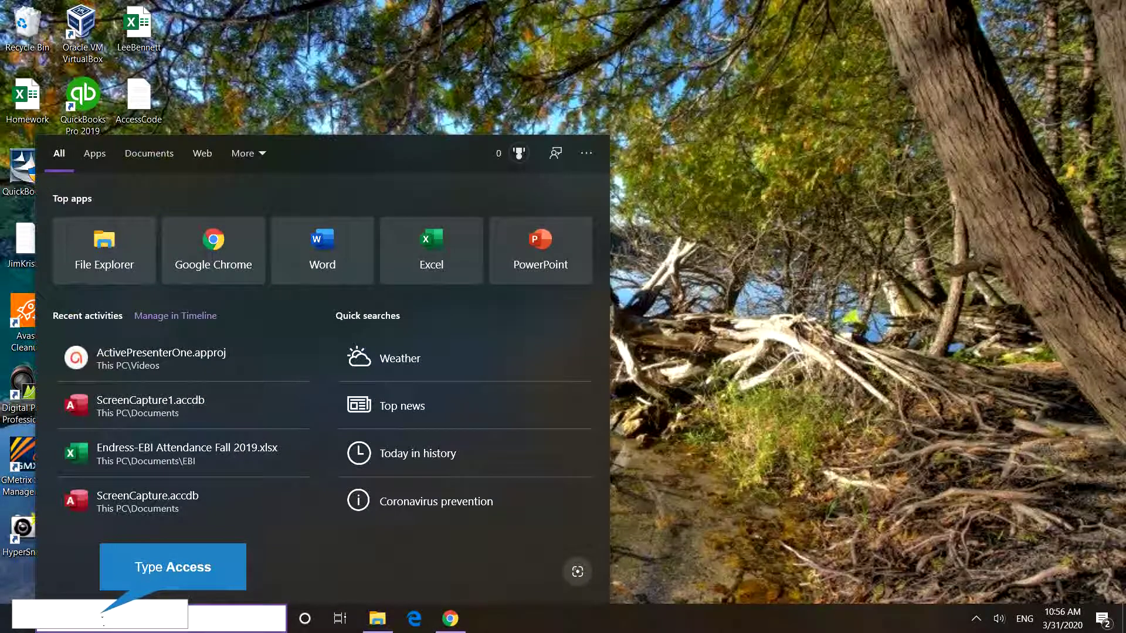
pyautogui.write('A')
pyautogui.write('Ac')
pyautogui.write('c')
pyautogui.write('e')
pyautogui.write('s')
pyautogui.write('s')
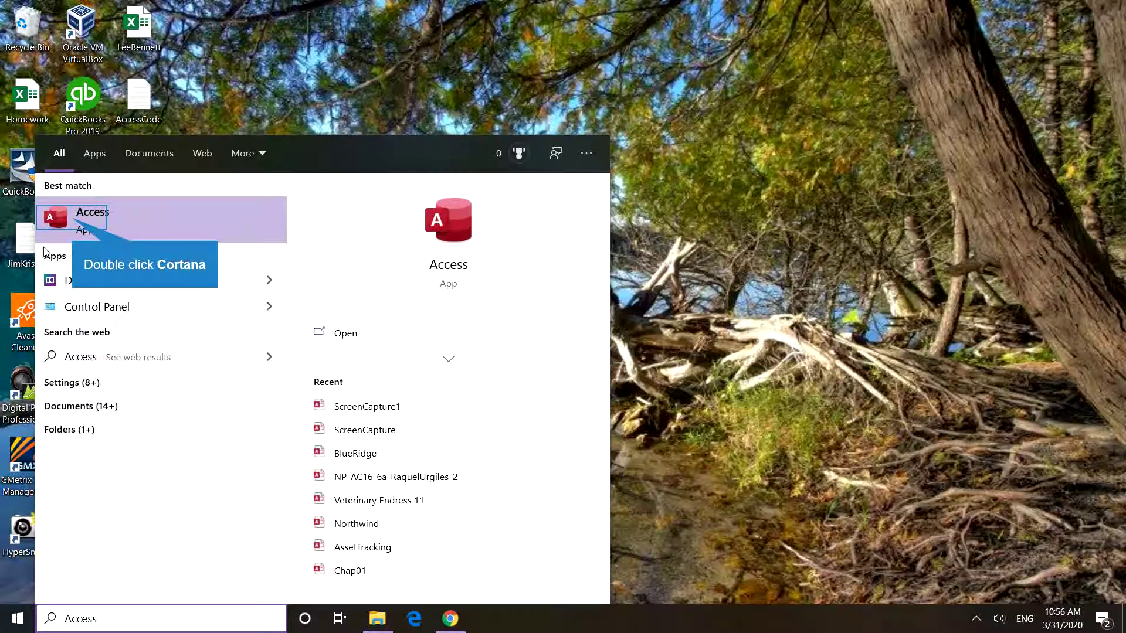
# Launch Access and create a blank database with file name MyFirstDatabase_Endress
pyautogui.click(72, 218)
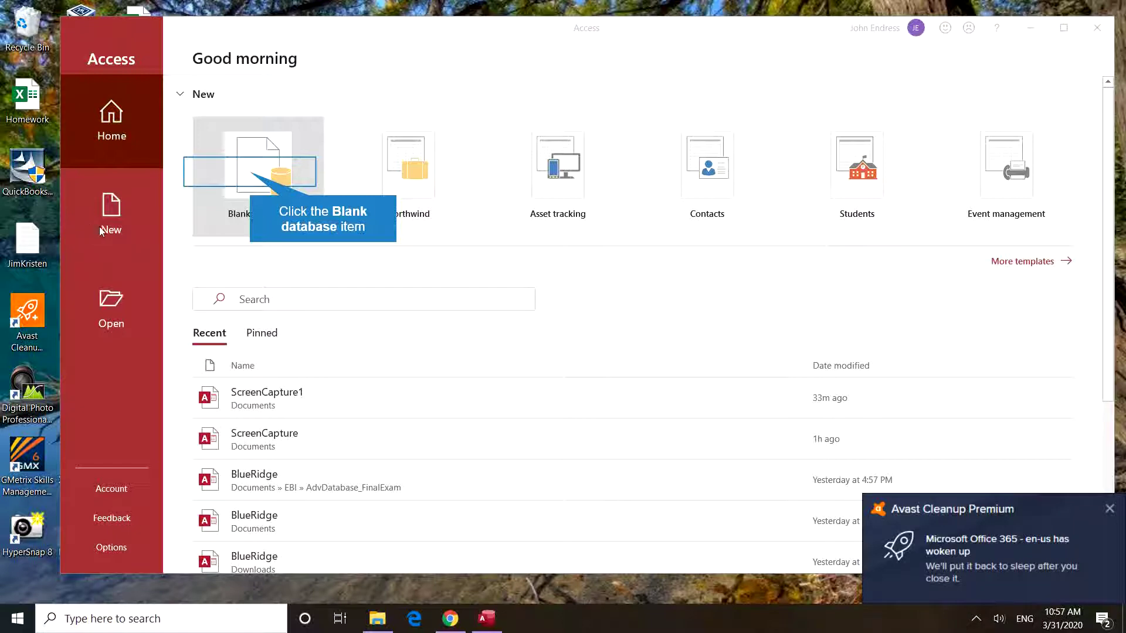
pyautogui.click(253, 177)
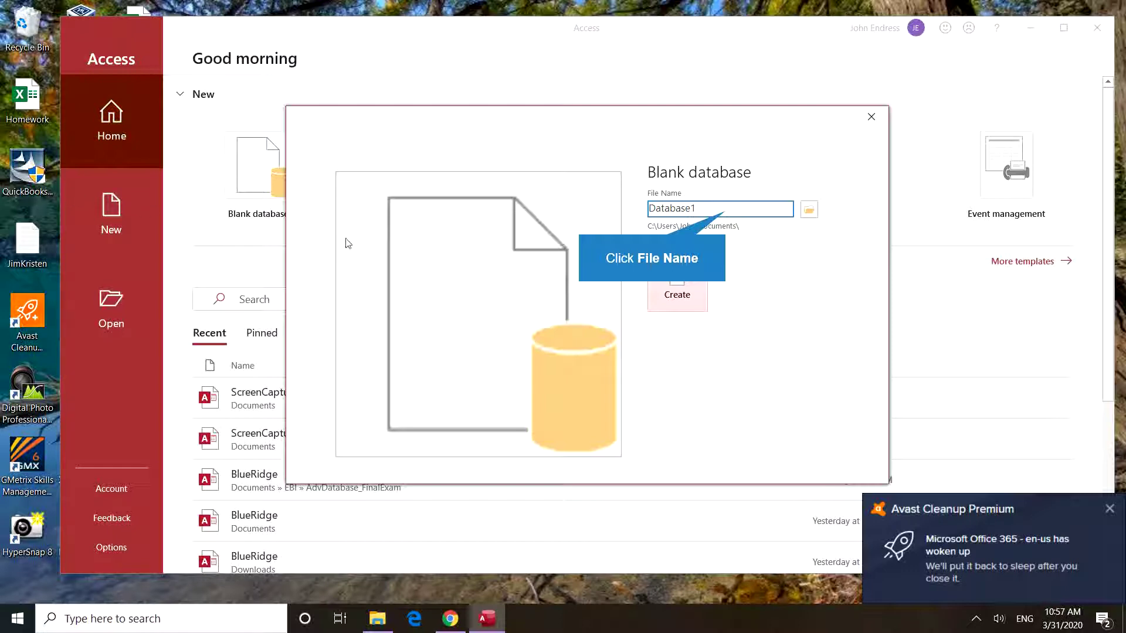
pyautogui.click(724, 212)
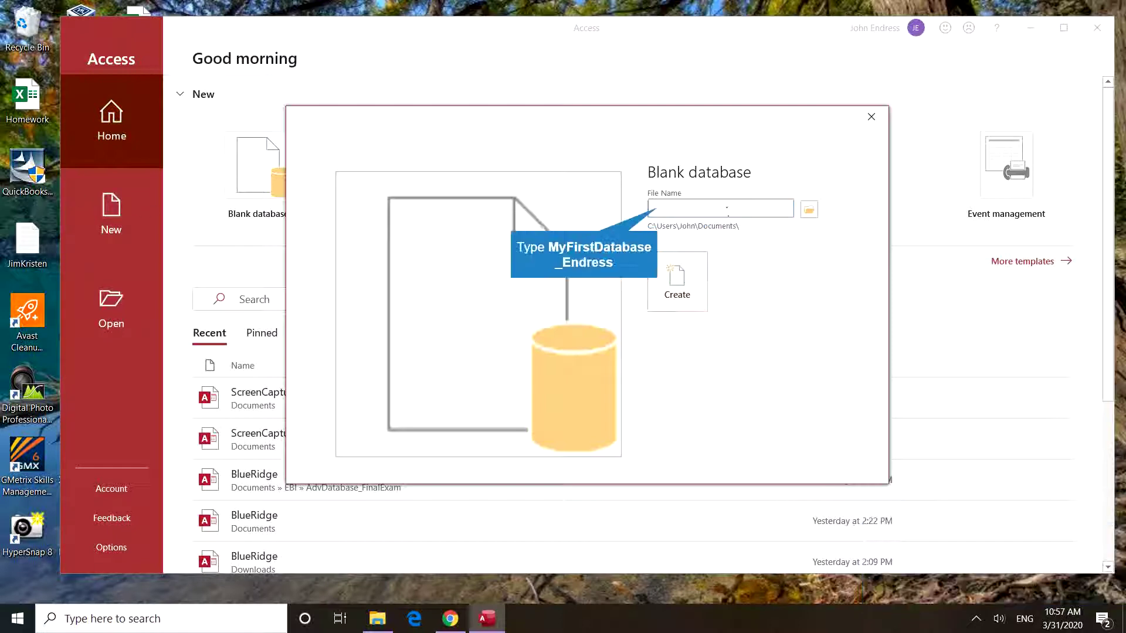
pyautogui.write('MyFirstDatabase')
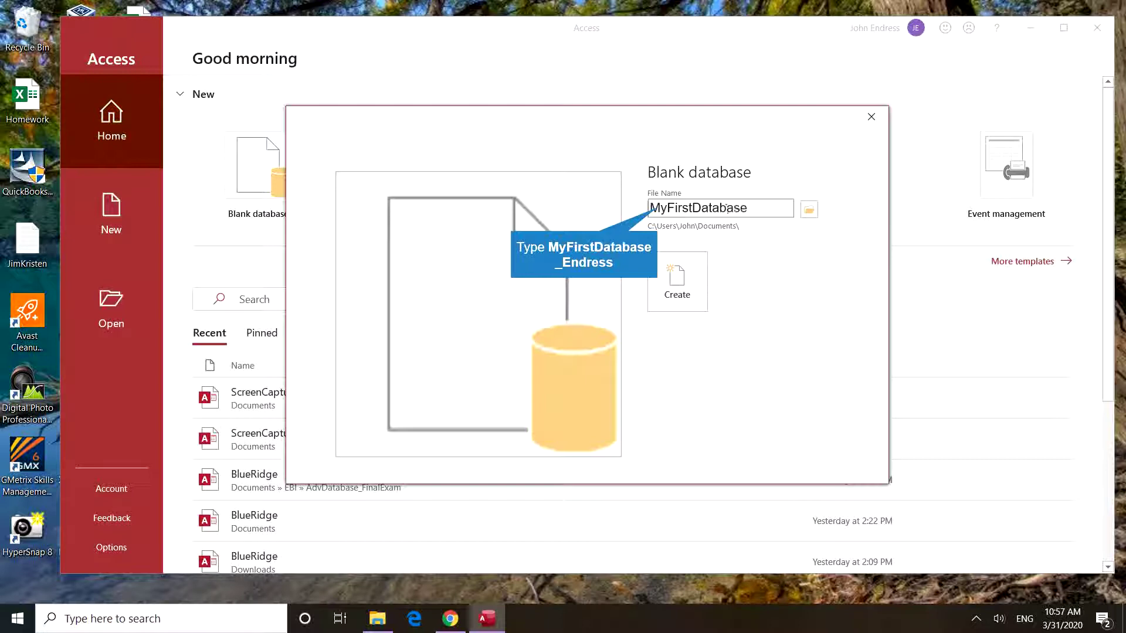
pyautogui.write('_Endress')
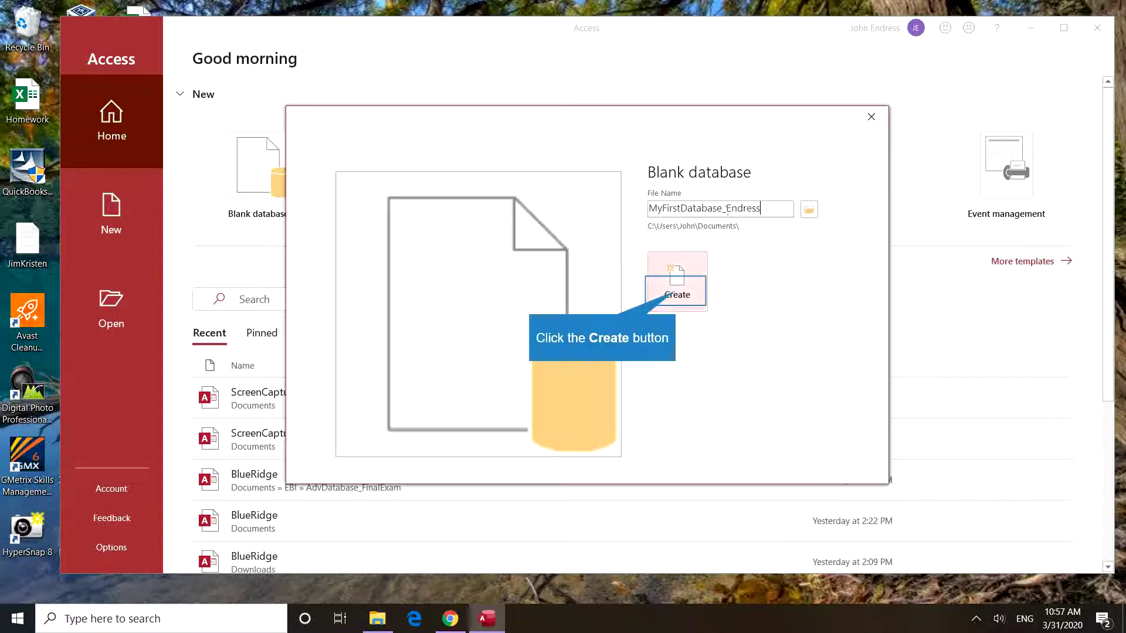
pyautogui.click(680, 296)
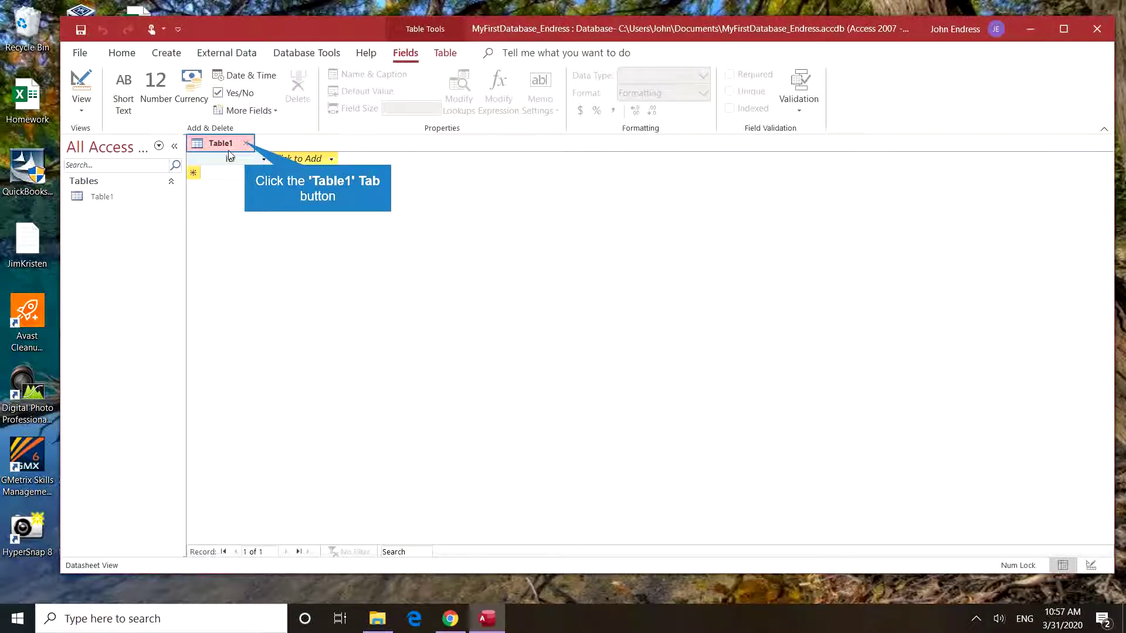
# Close the default Table1 datasheet and start a new table in Table Design
pyautogui.click(246, 143)
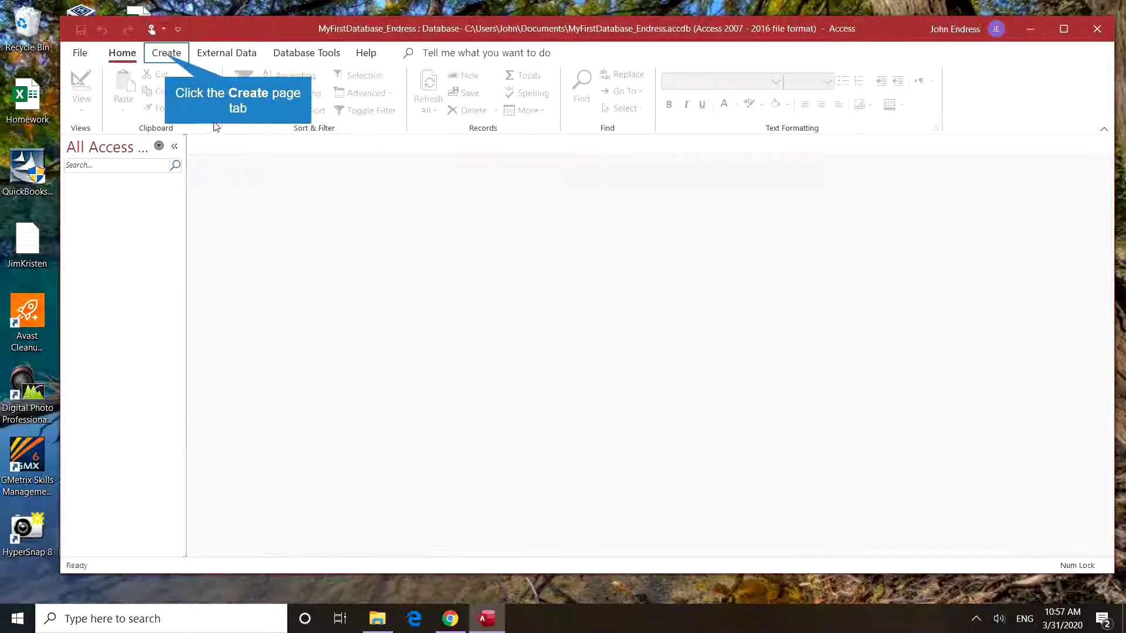
pyautogui.click(166, 57)
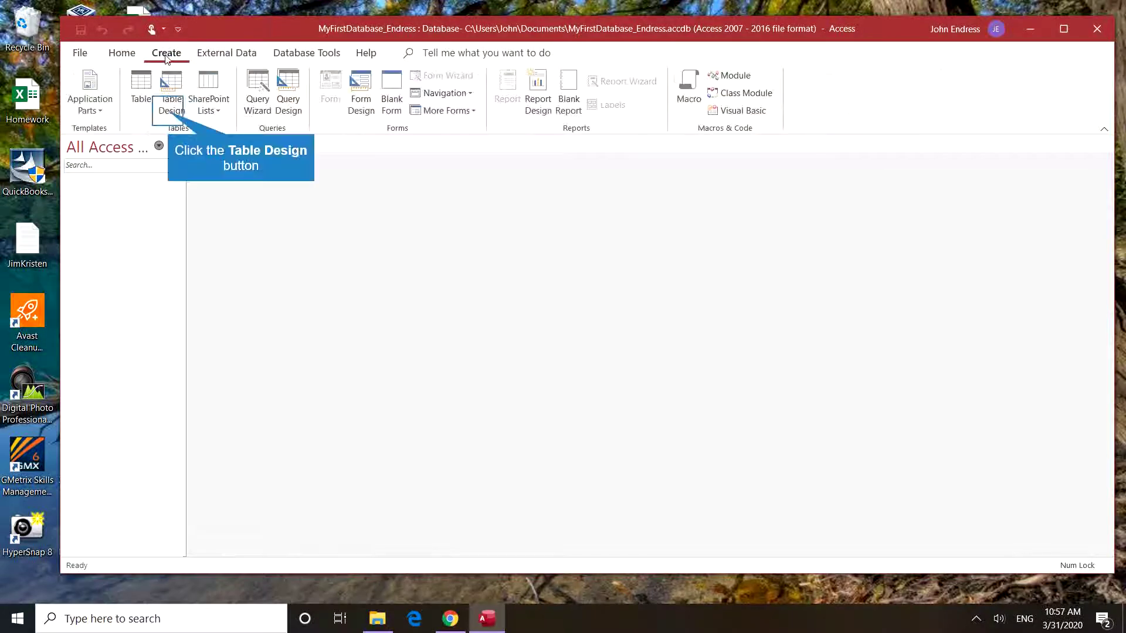
pyautogui.click(172, 106)
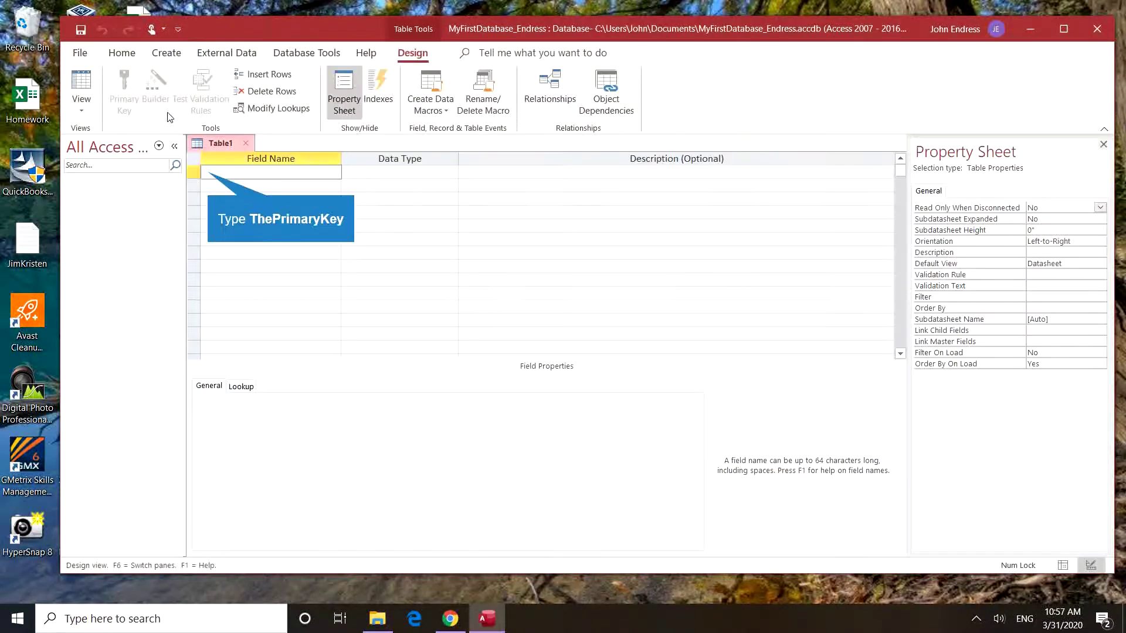
# Add a first field named ThePrimaryKey with the Short Text data type
pyautogui.write('ThePrimaryKey')
pyautogui.press('Return')
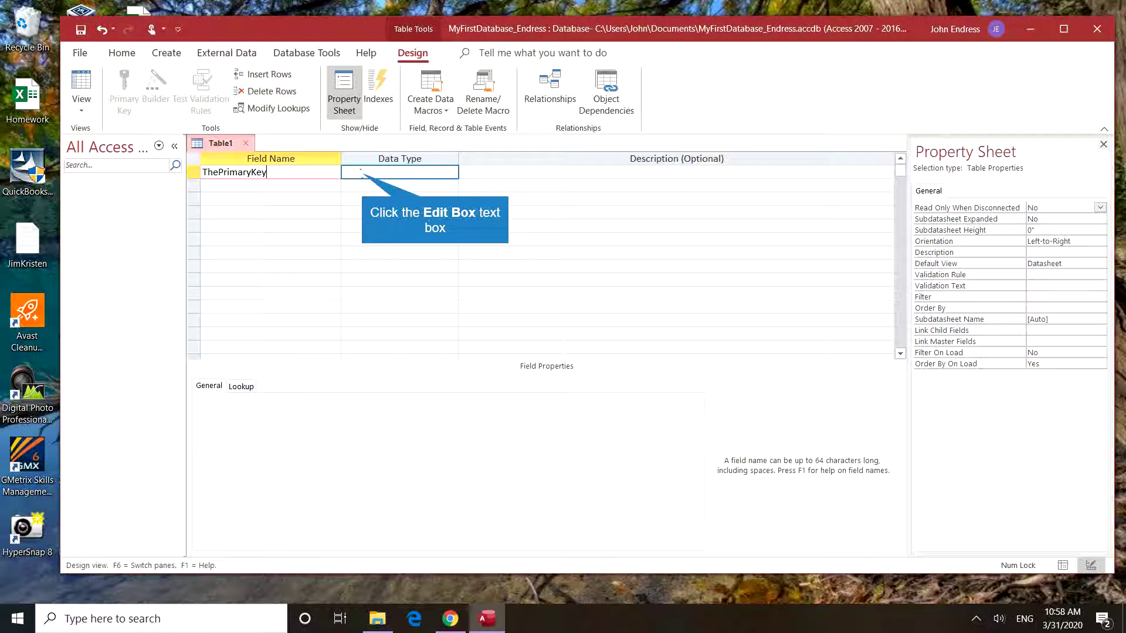
pyautogui.click(363, 171)
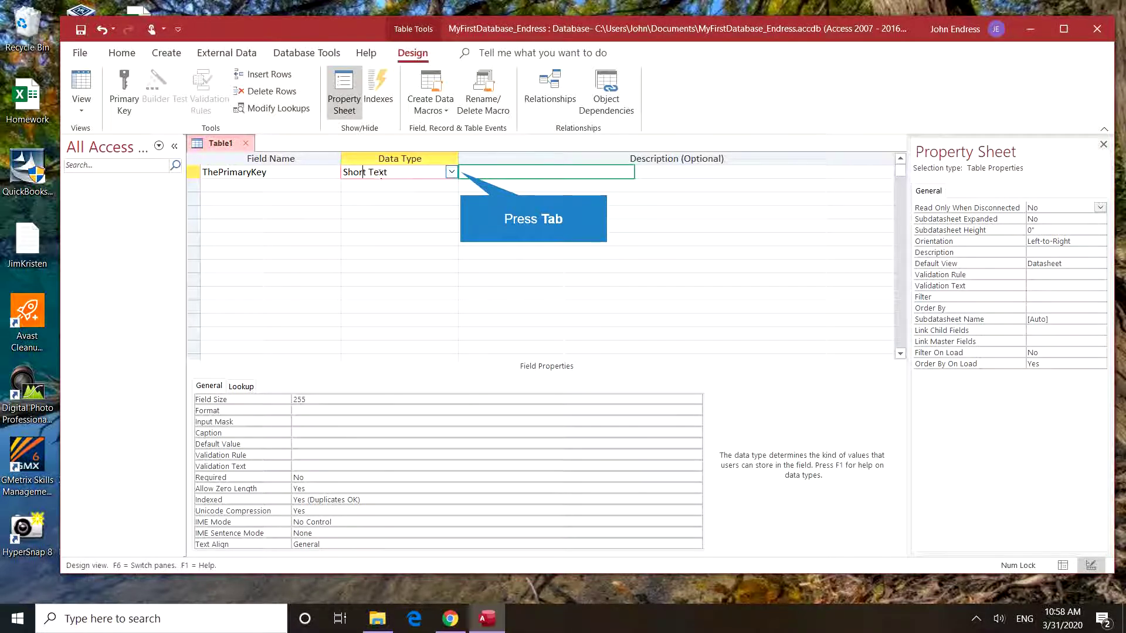
# Add a second field row, provisionally named 'My Firs', and give it the Short Text data type
pyautogui.press('Tab')
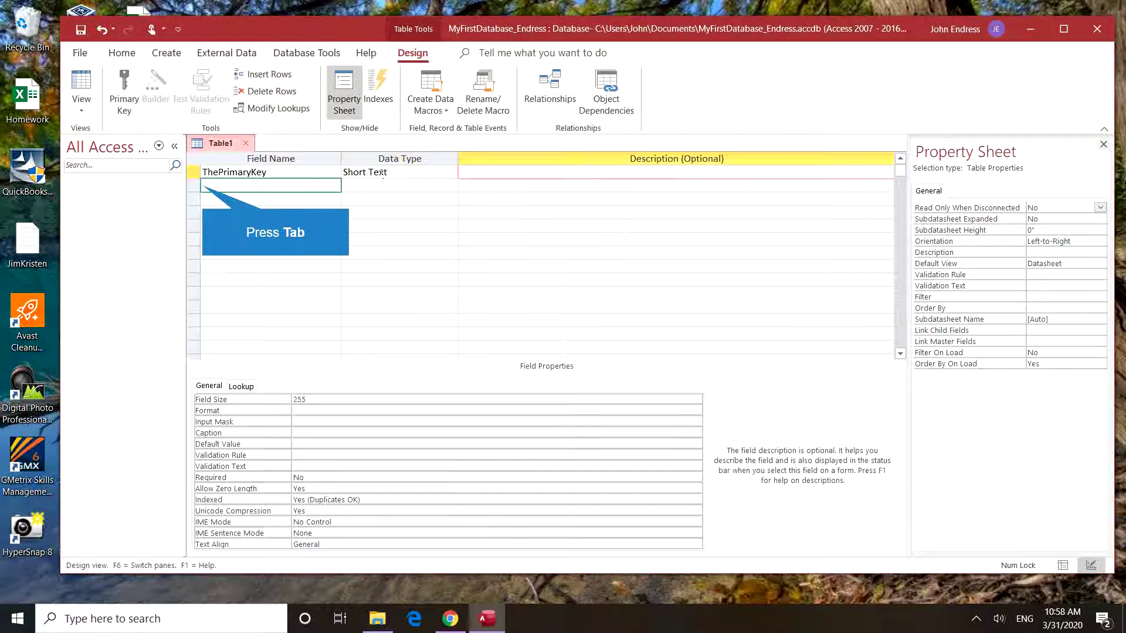
pyautogui.press('Tab')
pyautogui.write('M')
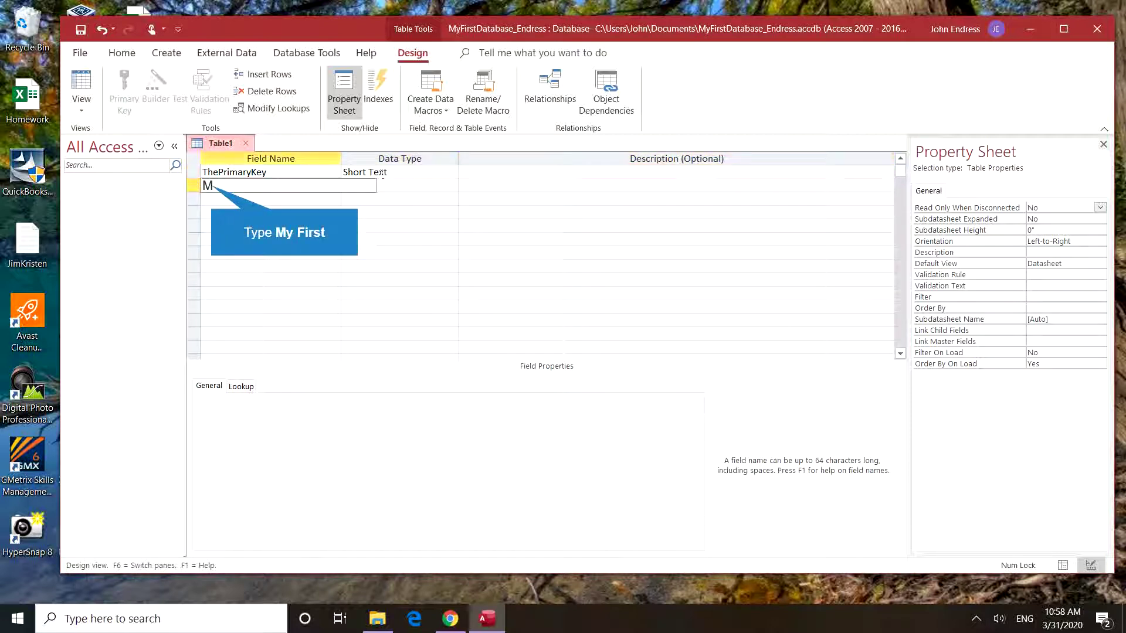
pyautogui.write('y First')
pyautogui.press('Tab')
pyautogui.write('#')
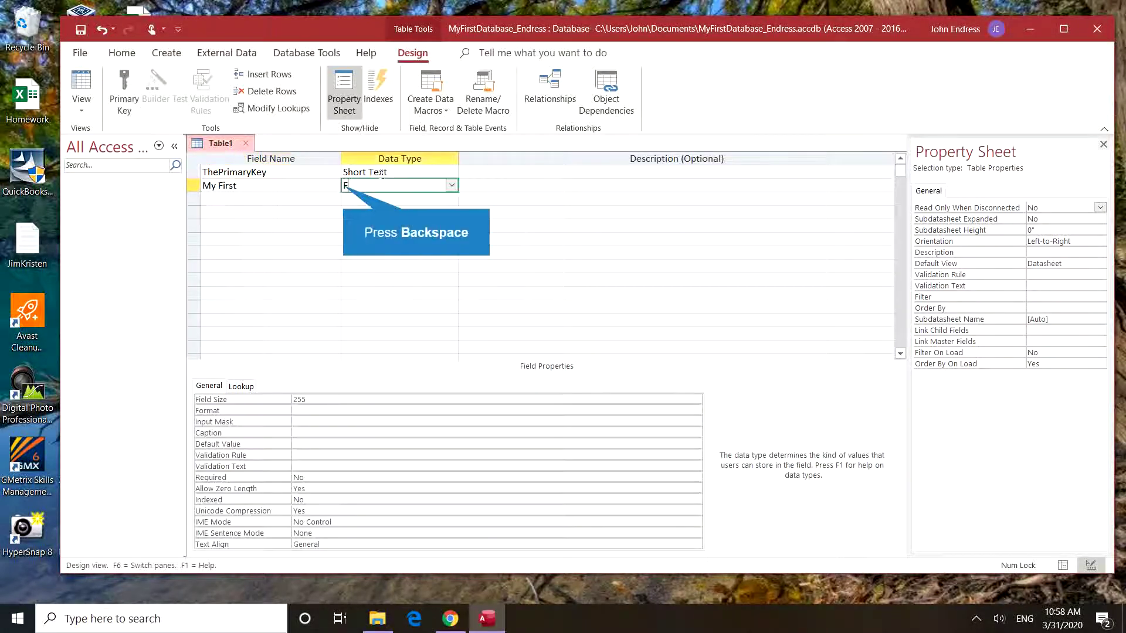
pyautogui.press('BackSpace')
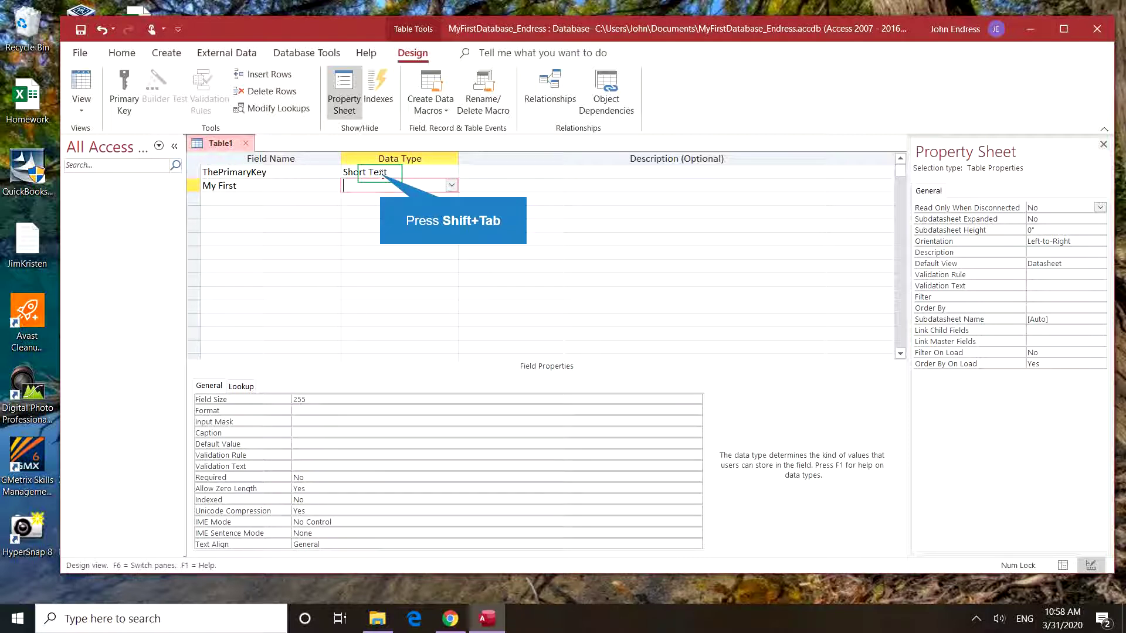
pyautogui.hotkey('shift', 'Tab')
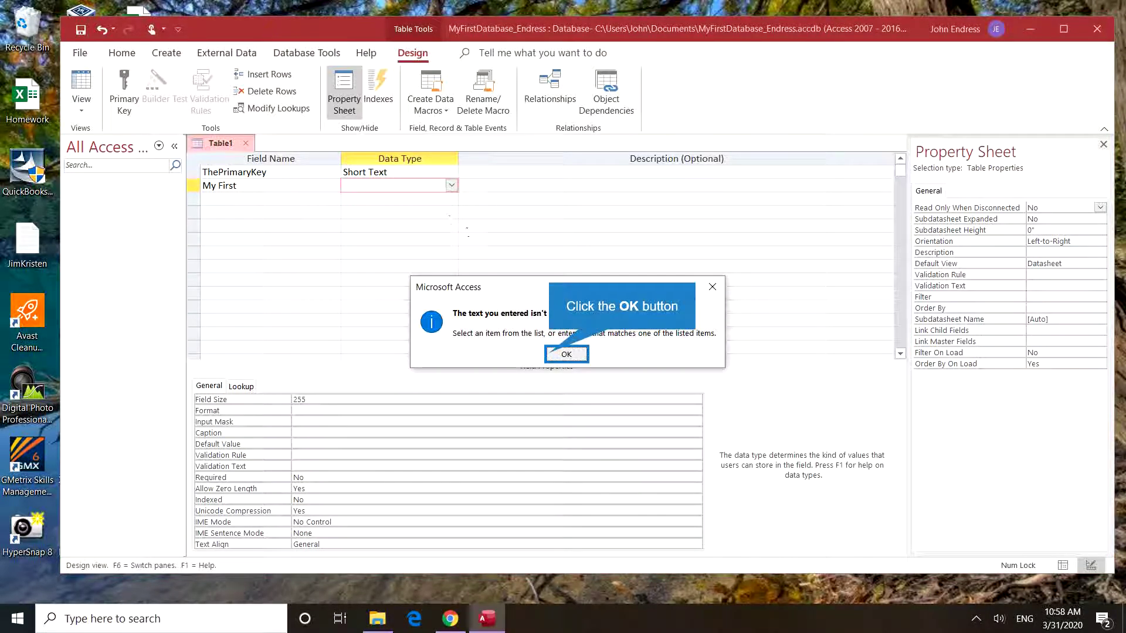
pyautogui.click(564, 354)
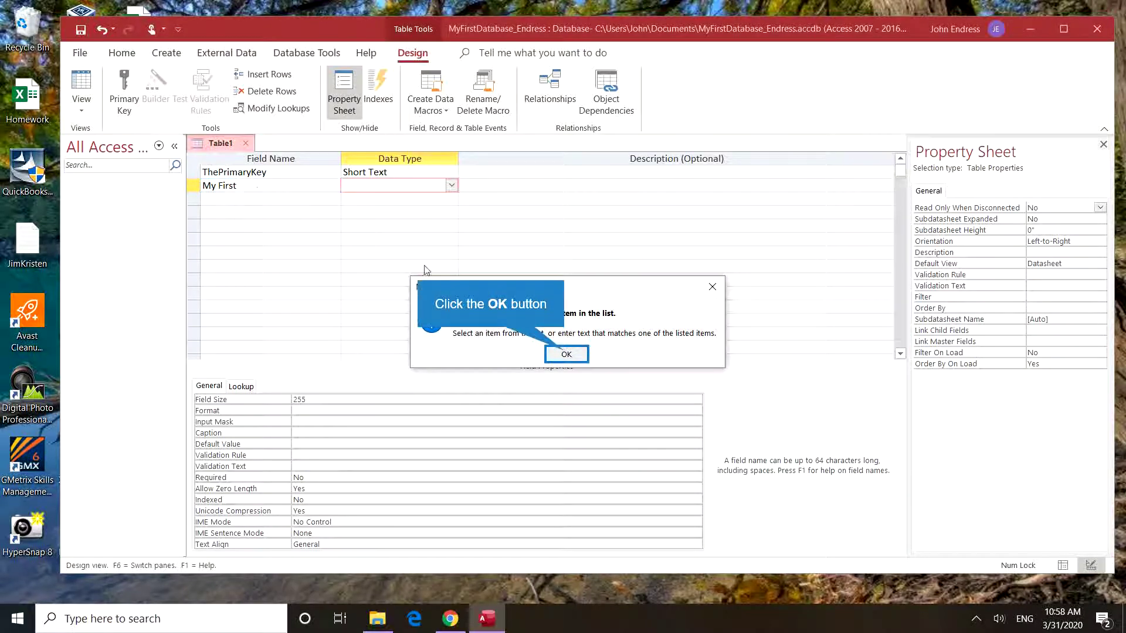
pyautogui.click(572, 359)
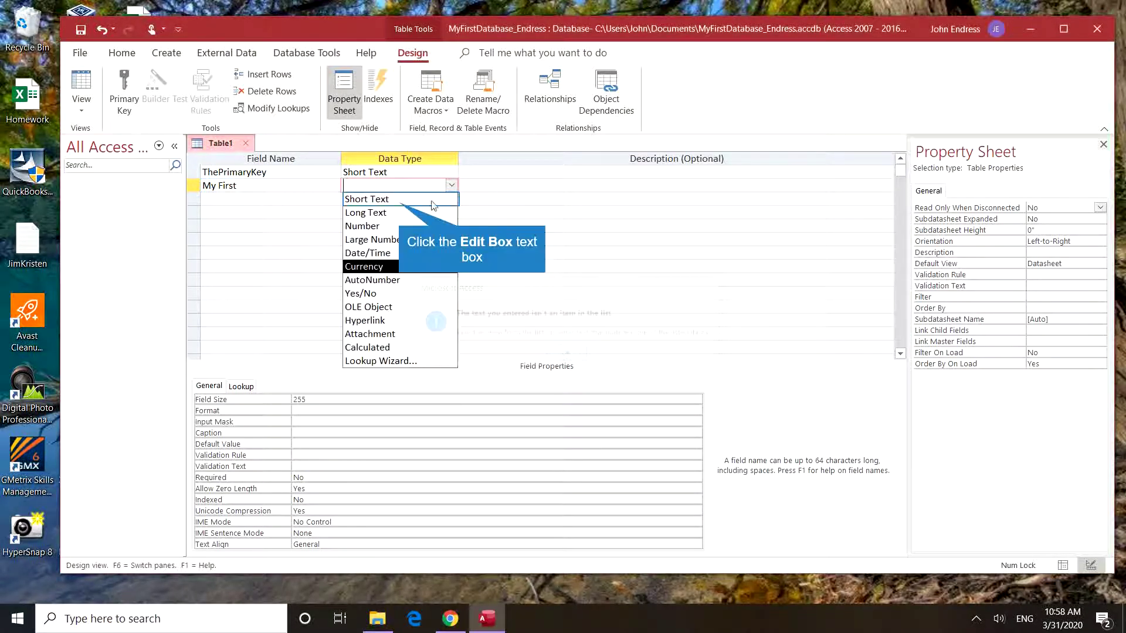
pyautogui.click(387, 200)
# Rename the second field to FirstField and add a third Short Text field, SecondField
pyautogui.click(283, 189)
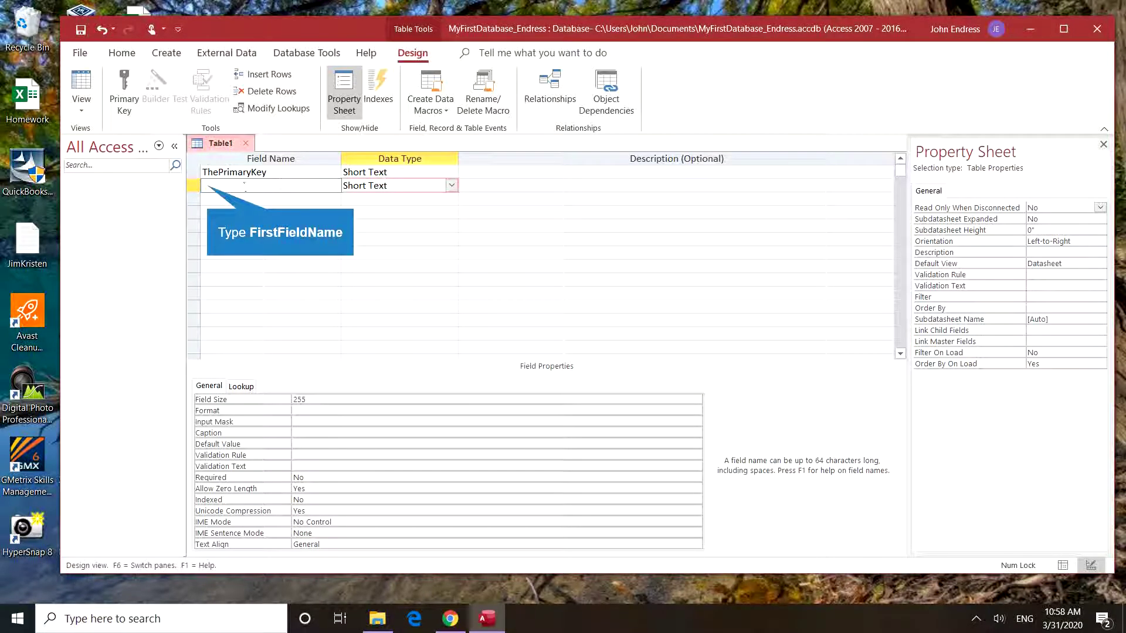
pyautogui.write('FirstFieldName')
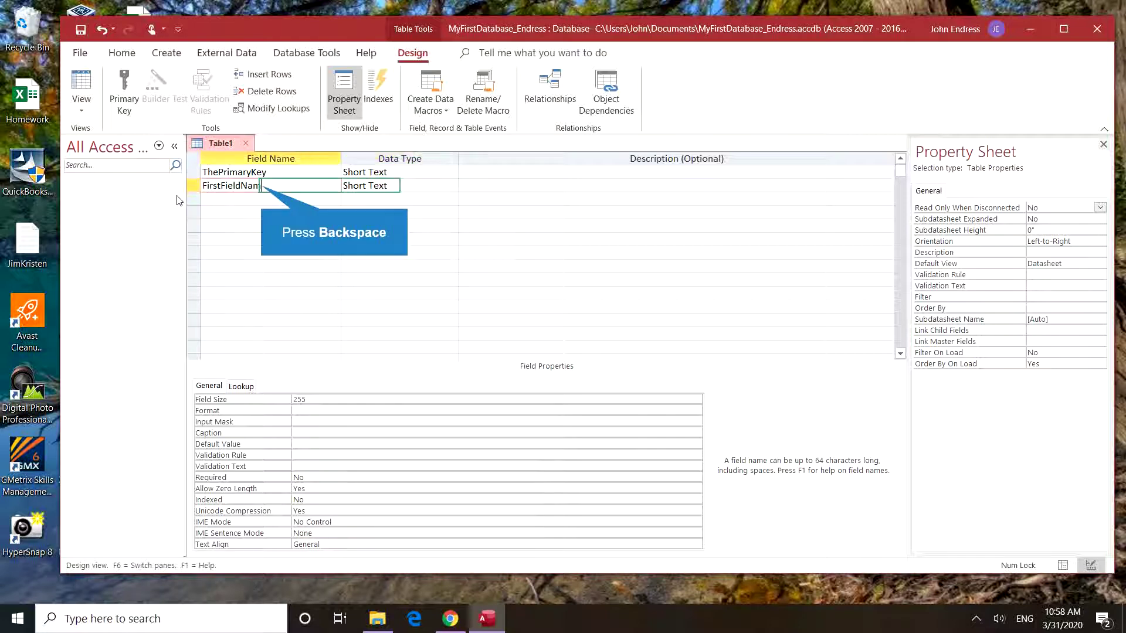
pyautogui.press('BackSpace')
pyautogui.press('BackSpace')
pyautogui.press('BackSpace')
pyautogui.press('BackSpace')
pyautogui.press('Tab')
pyautogui.press('Tab')
pyautogui.press('Tab')
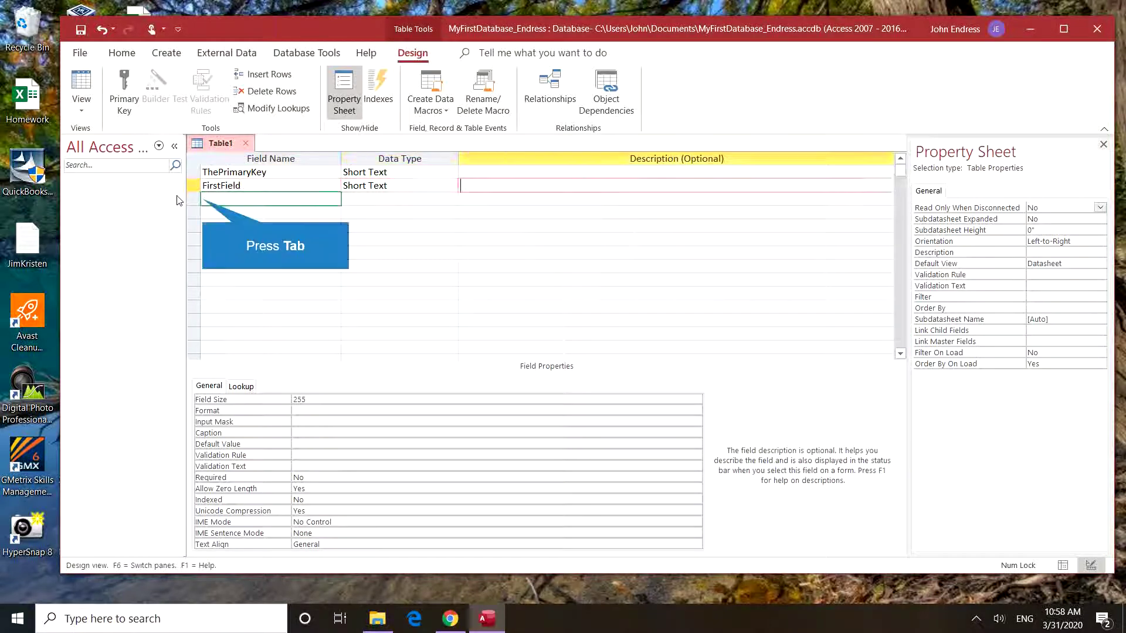
pyautogui.write('SecondField')
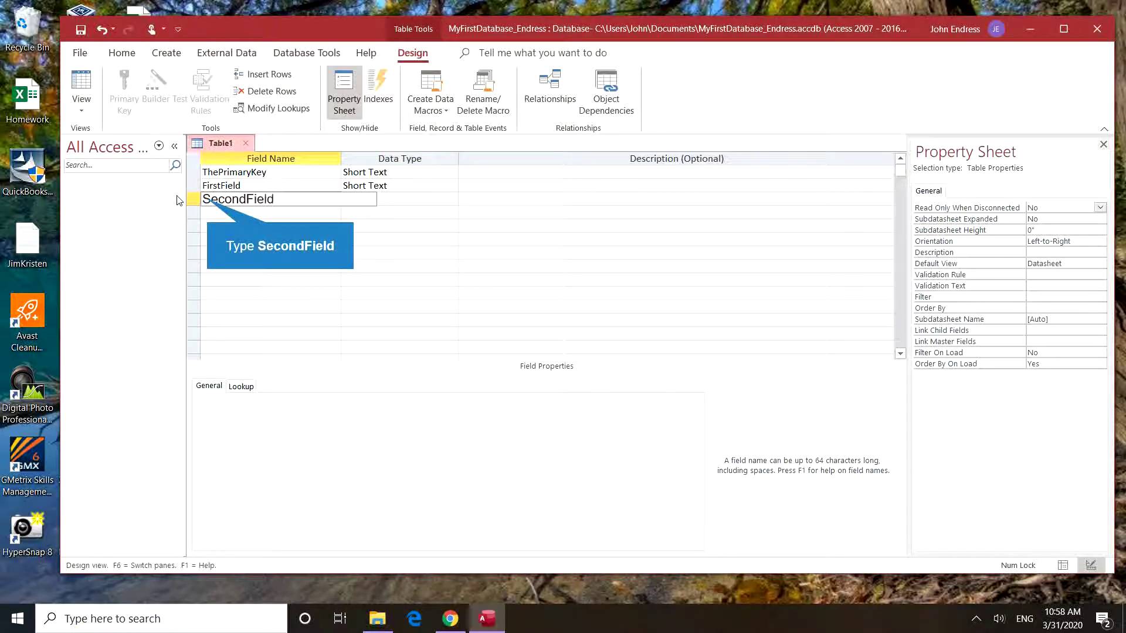
pyautogui.press('Tab')
pyautogui.press('Tab')
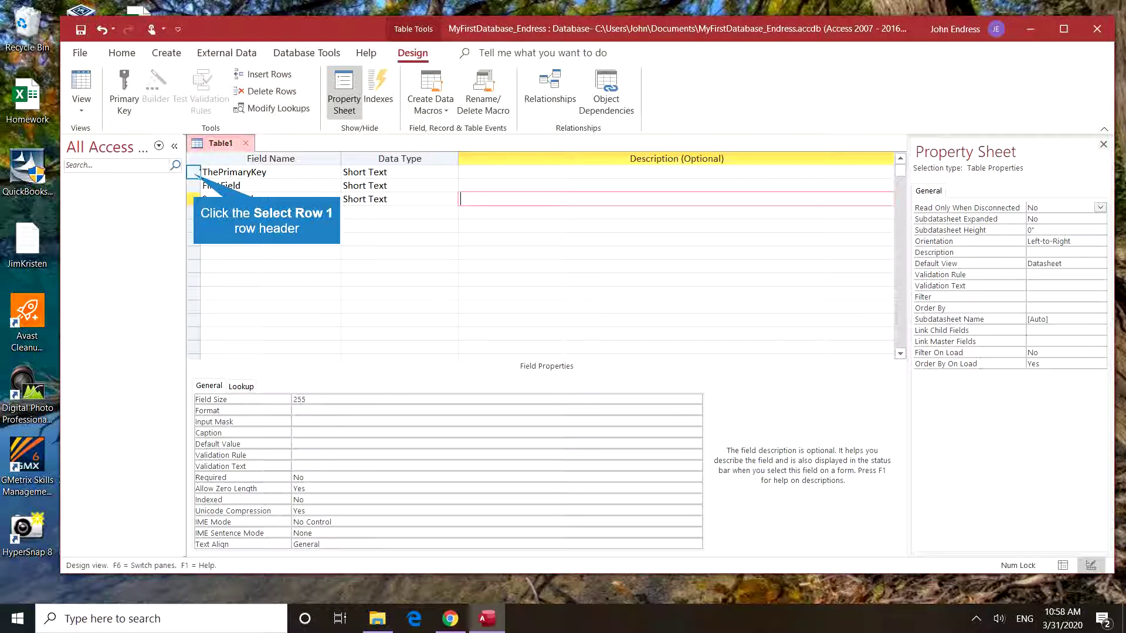
# Replace the default 255 field sizes: 6 for ThePrimaryKey, 20 for FirstField, 25 for SecondField
pyautogui.click(192, 172)
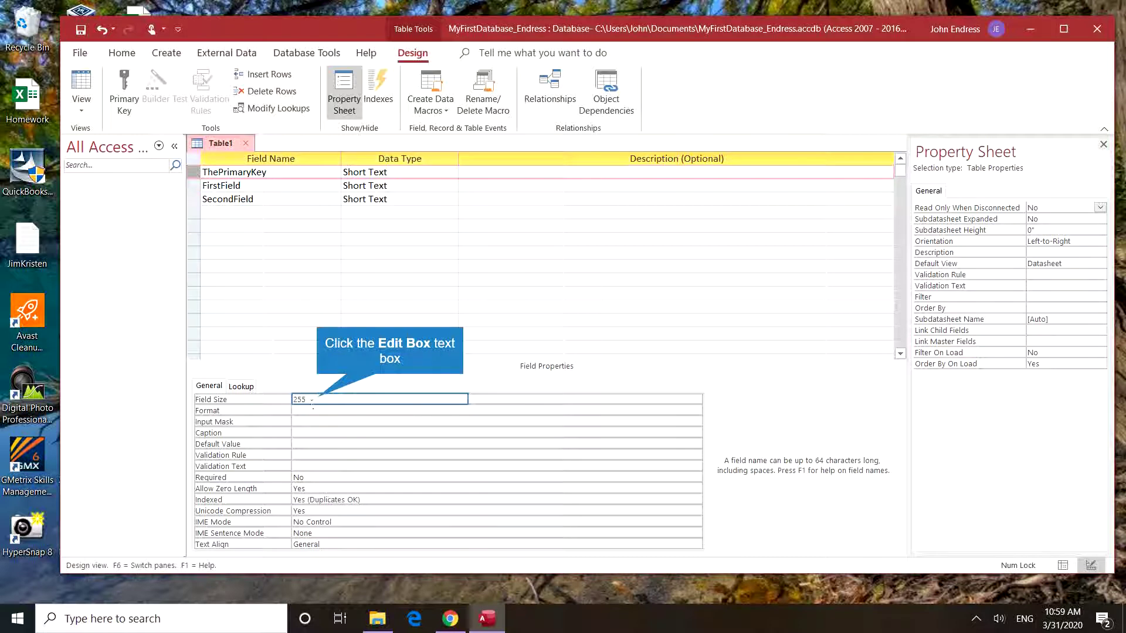
pyautogui.click(320, 400)
pyautogui.press('BackSpace')
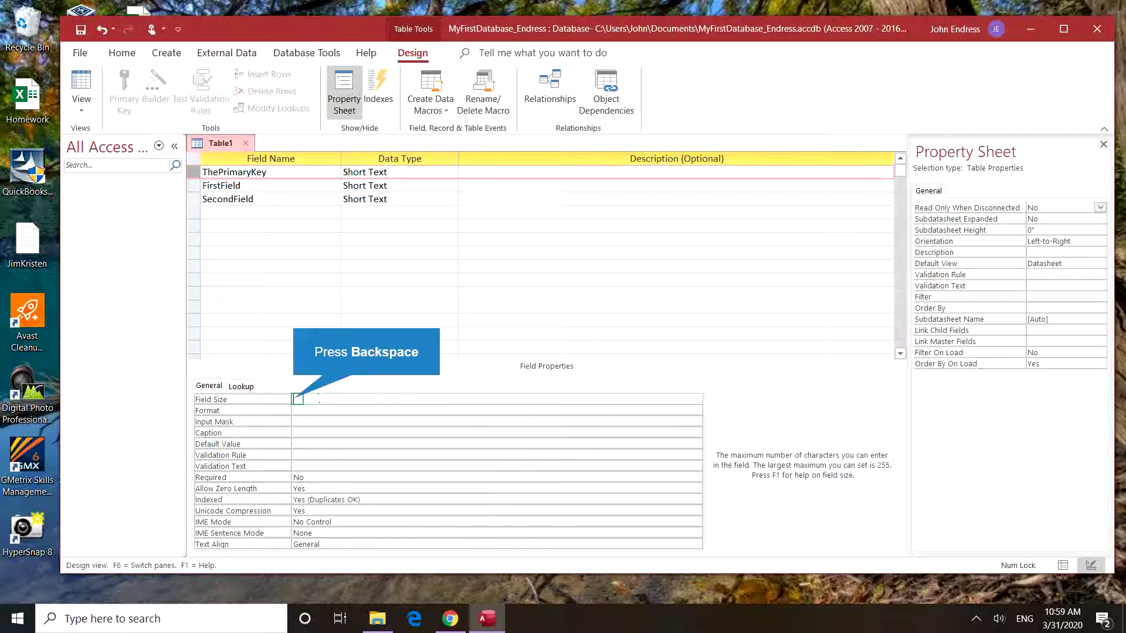
pyautogui.write('6')
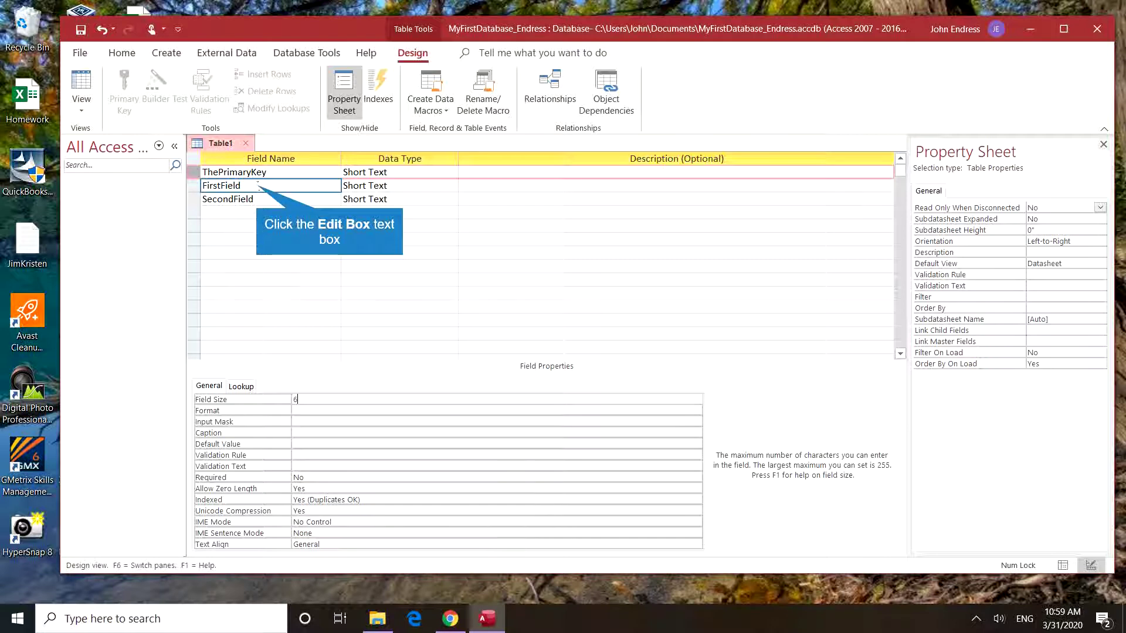
pyautogui.click(258, 185)
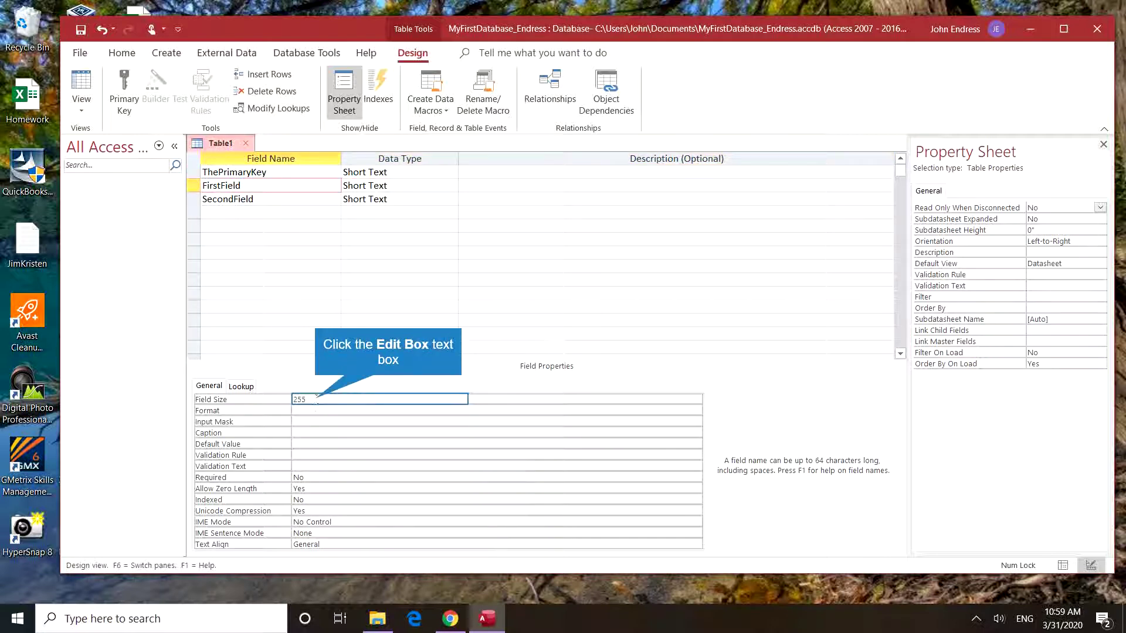
pyautogui.click(314, 399)
pyautogui.write('2')
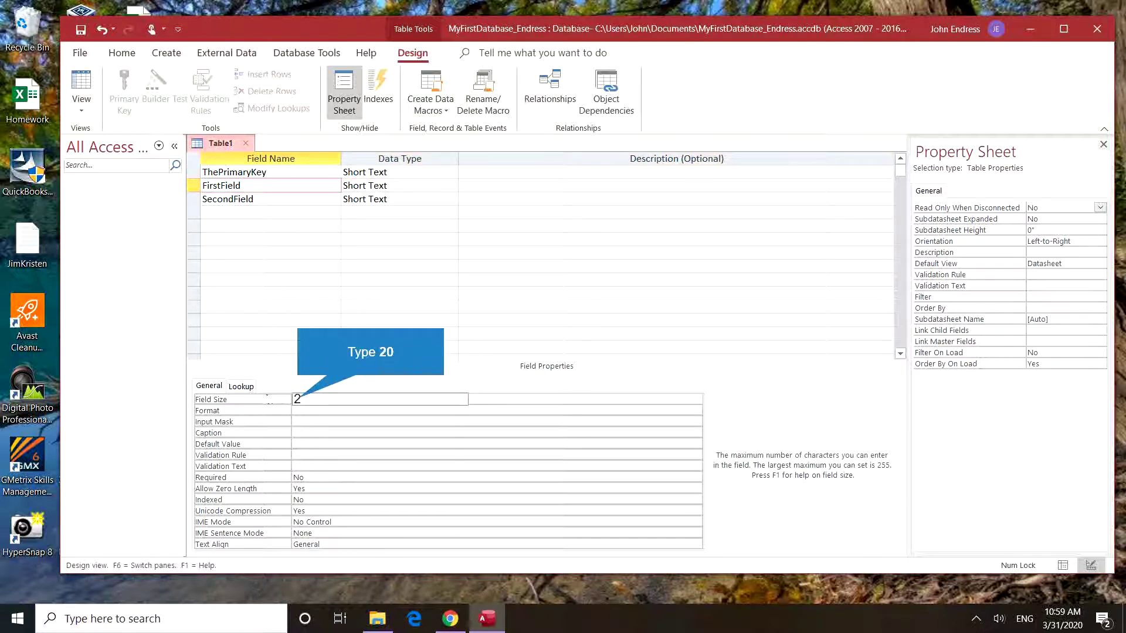
pyautogui.write('0')
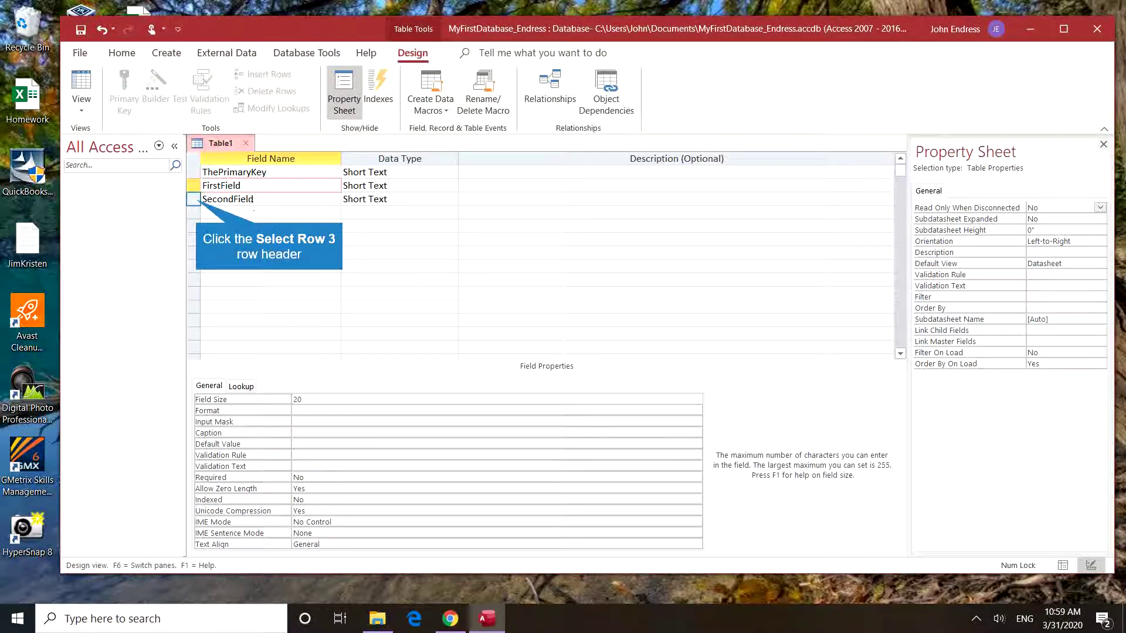
pyautogui.click(194, 199)
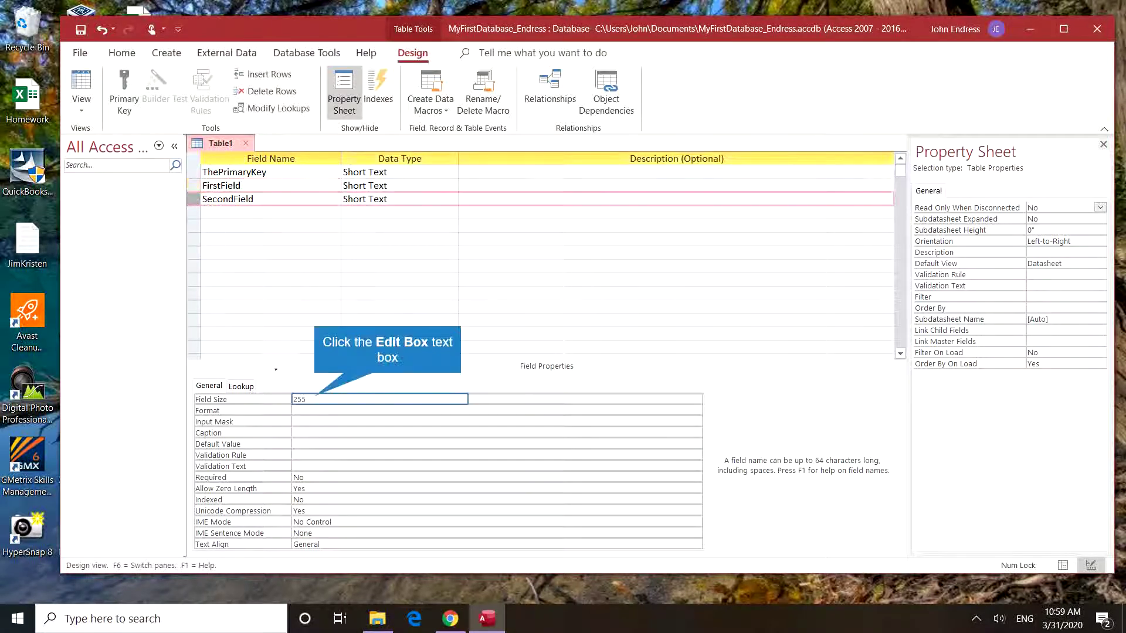
pyautogui.click(316, 399)
pyautogui.write('25')
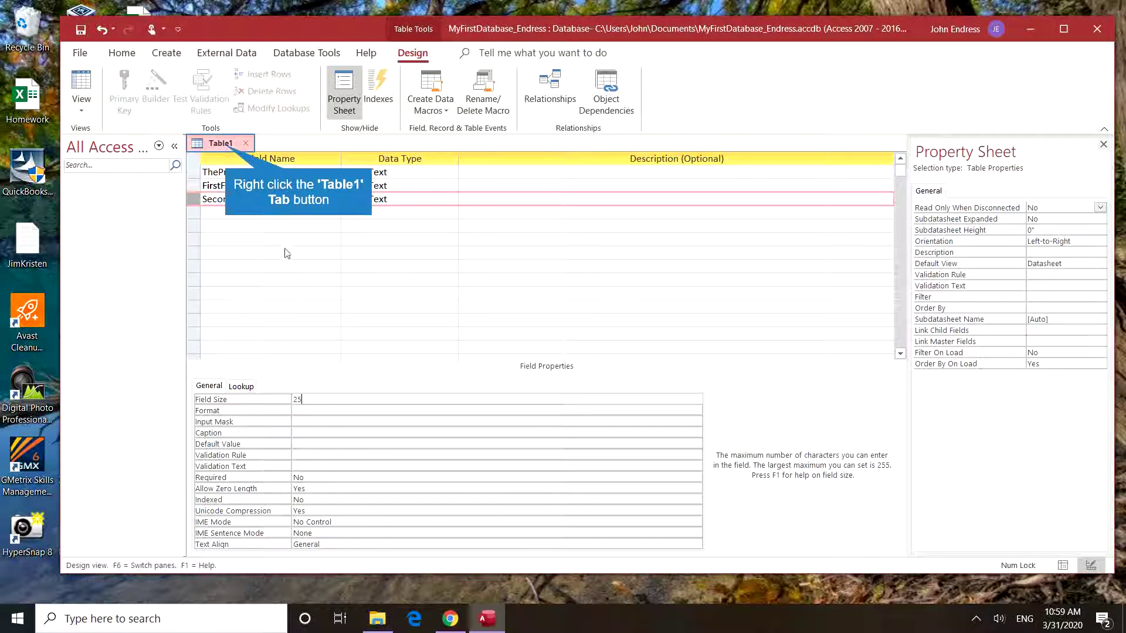
pyautogui.rightClick(228, 150)
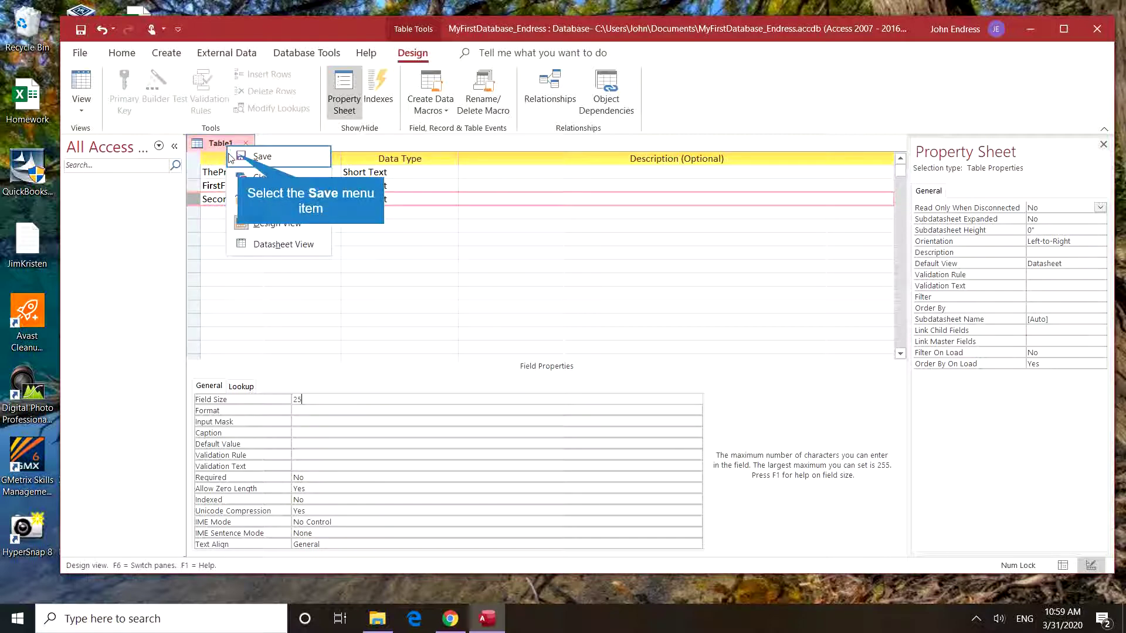
pyautogui.click(238, 155)
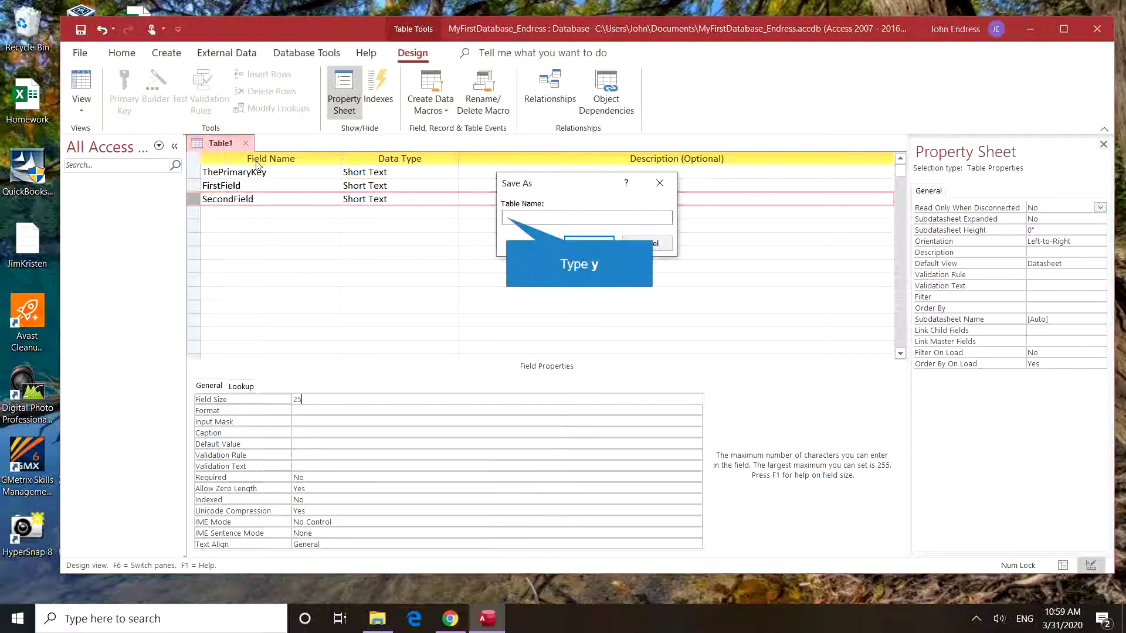
pyautogui.write('y')
pyautogui.press('BackSpace')
pyautogui.write('MyF')
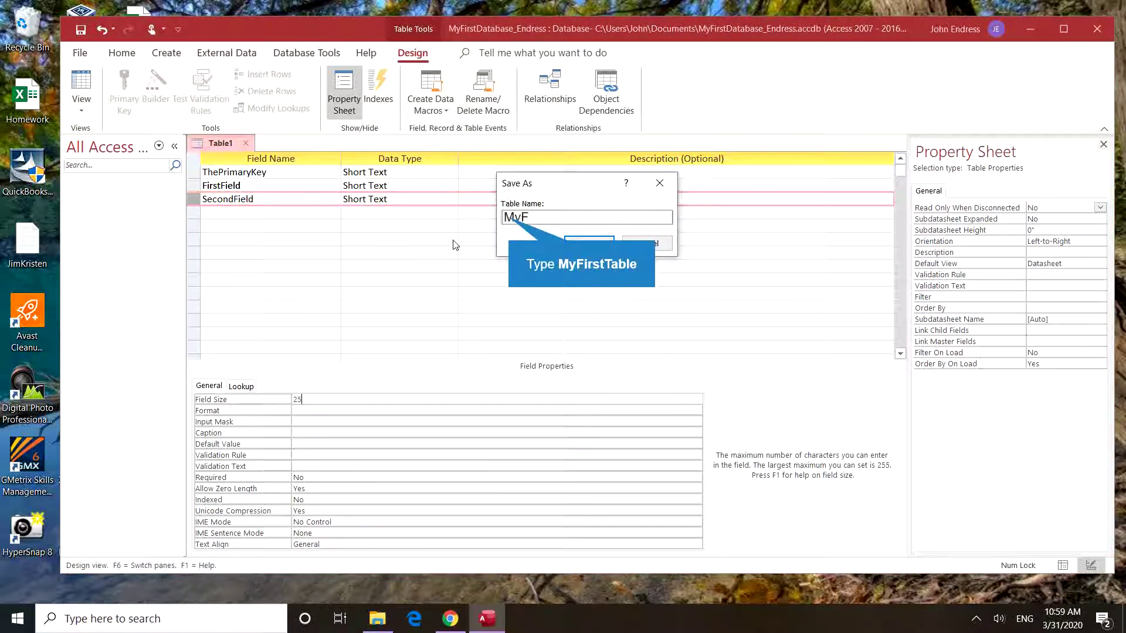
pyautogui.write('irstTable')
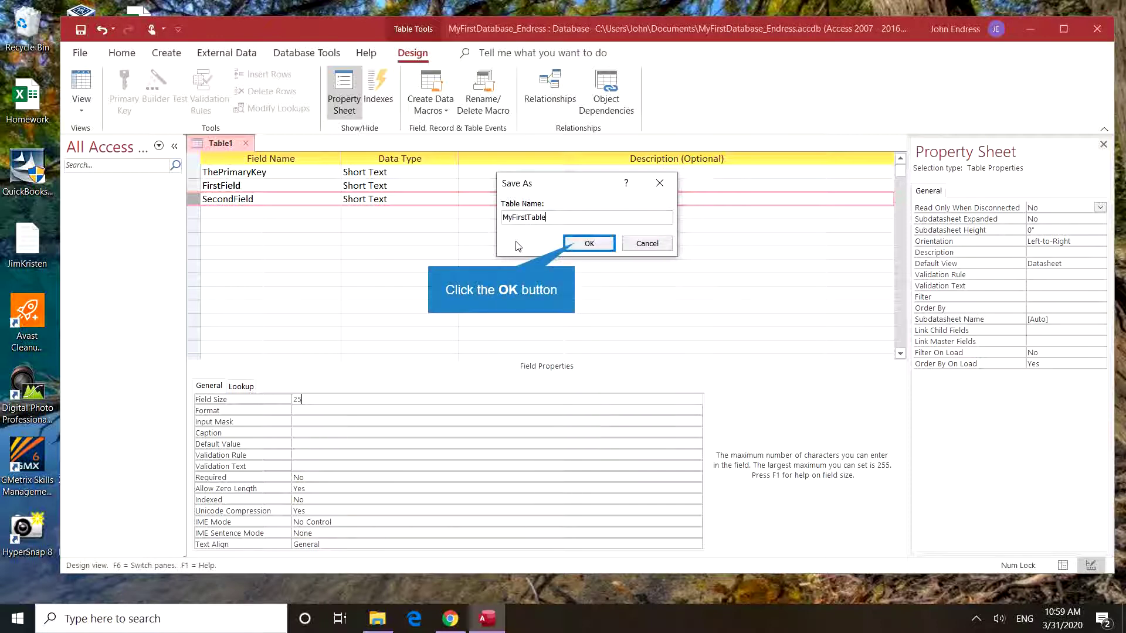
pyautogui.click(577, 247)
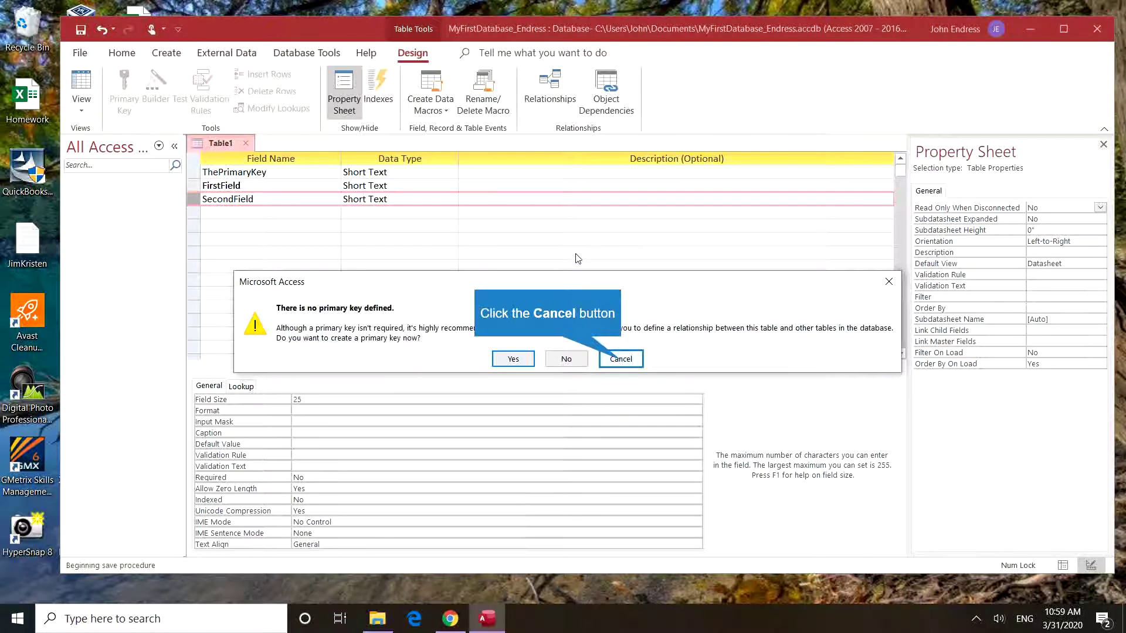
pyautogui.click(622, 360)
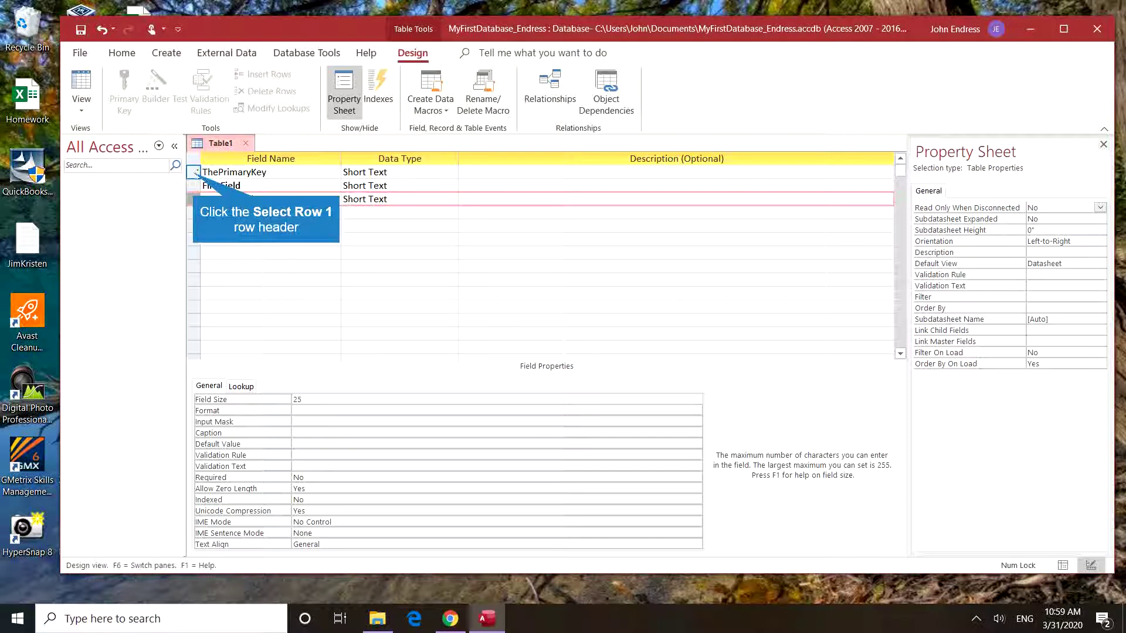
# Mark ThePrimaryKey as the primary key, then save the table design as MyFirstTable
pyautogui.click(194, 172)
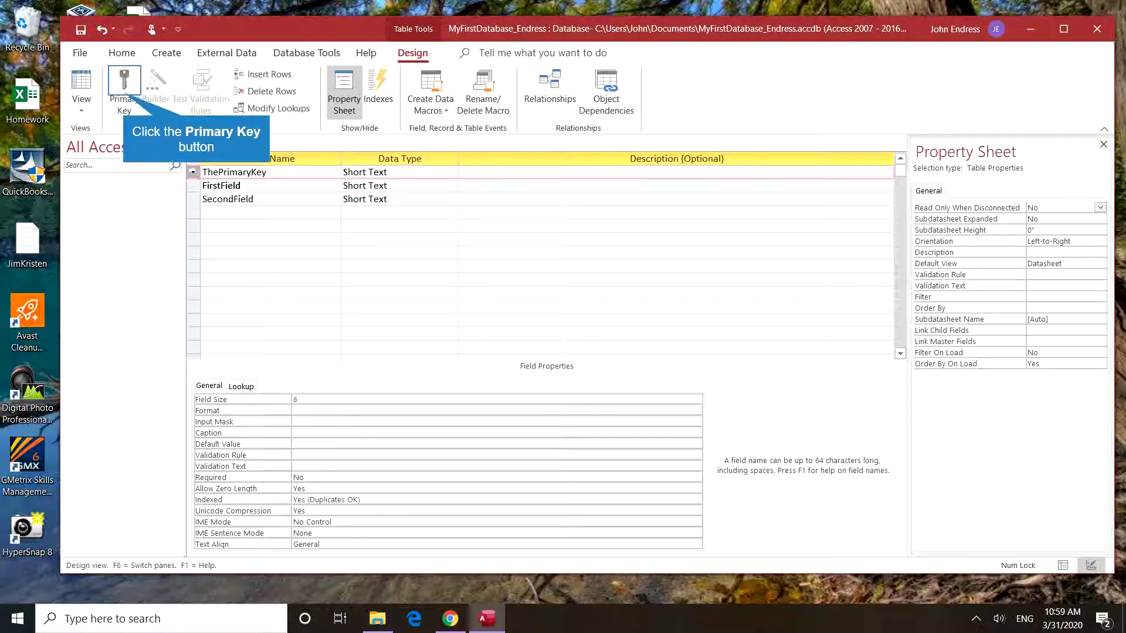
pyautogui.click(125, 95)
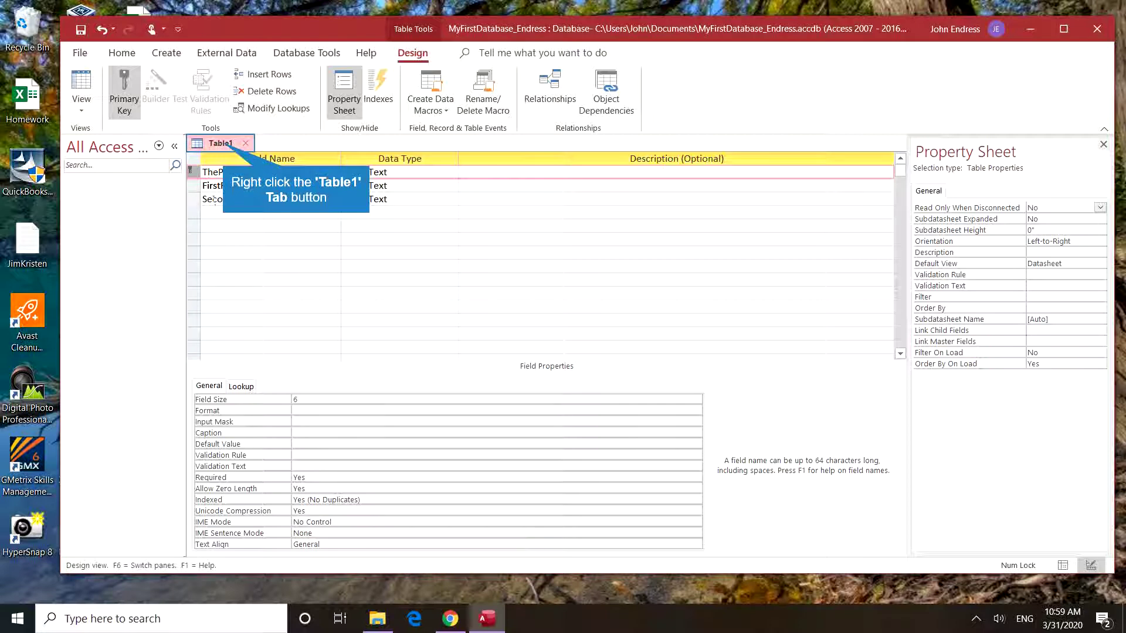
pyautogui.rightClick(222, 151)
pyautogui.click(235, 155)
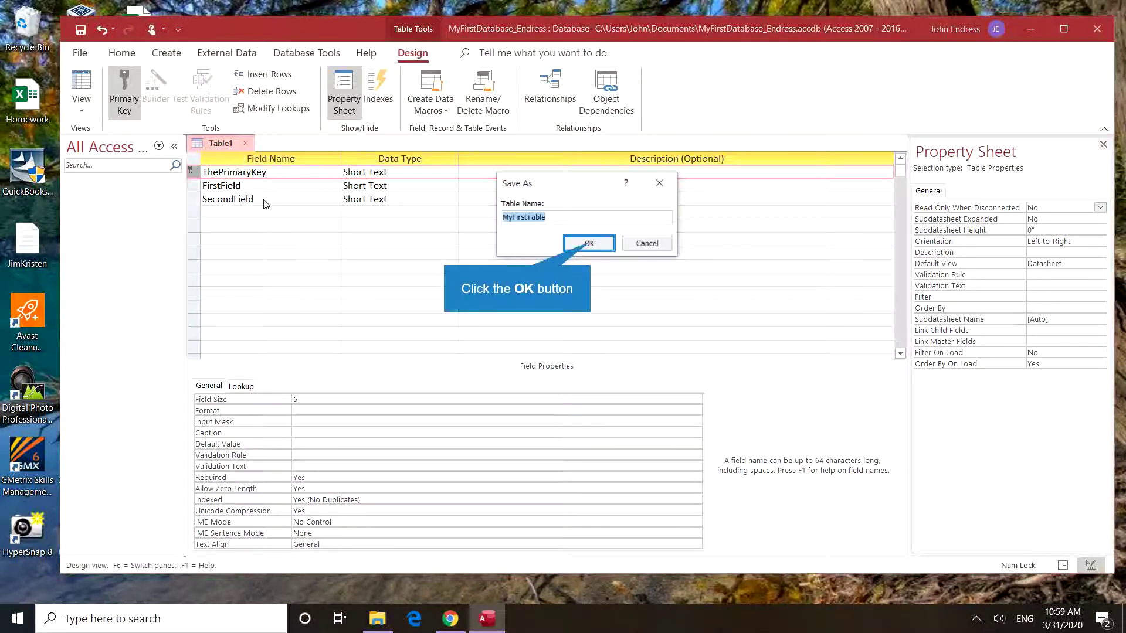
pyautogui.click(589, 244)
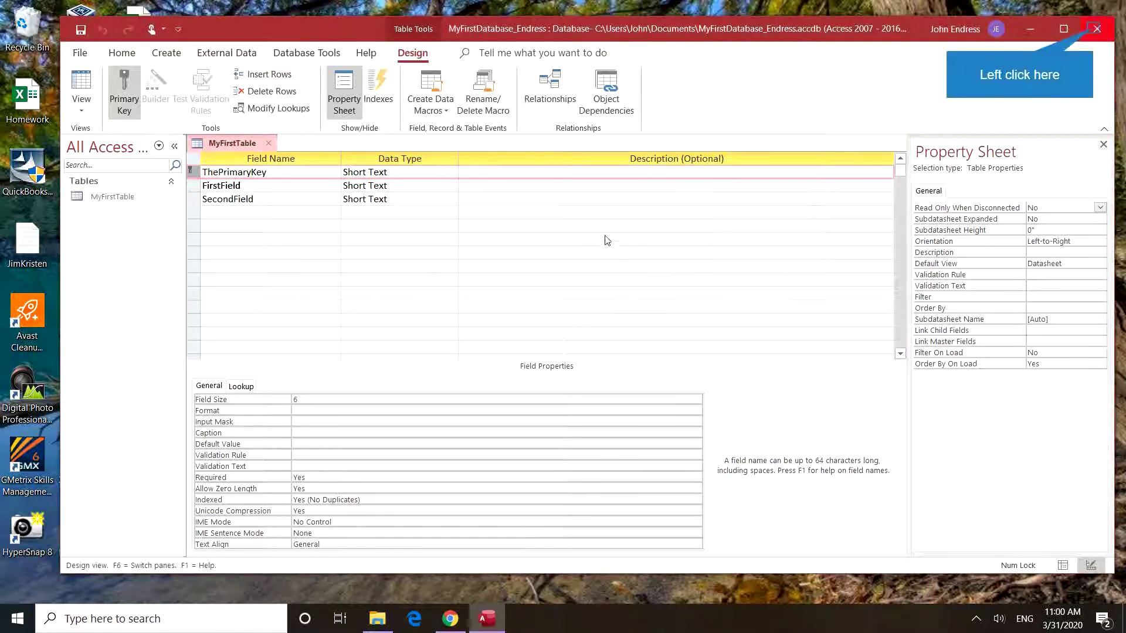